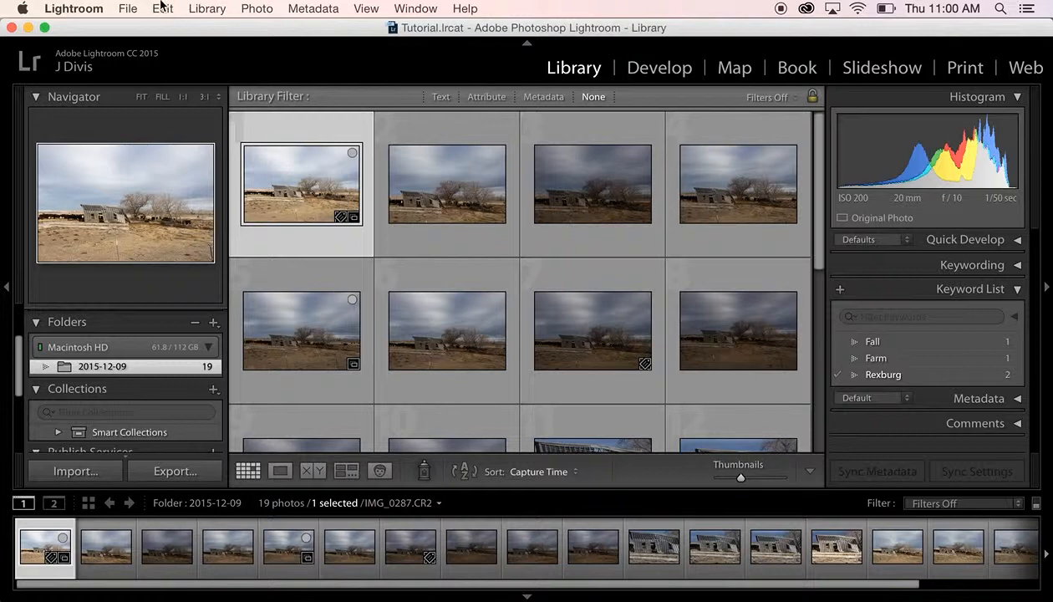
# Try to create a new catalog named random in the Comm 300 folder
pyautogui.click(127, 10)
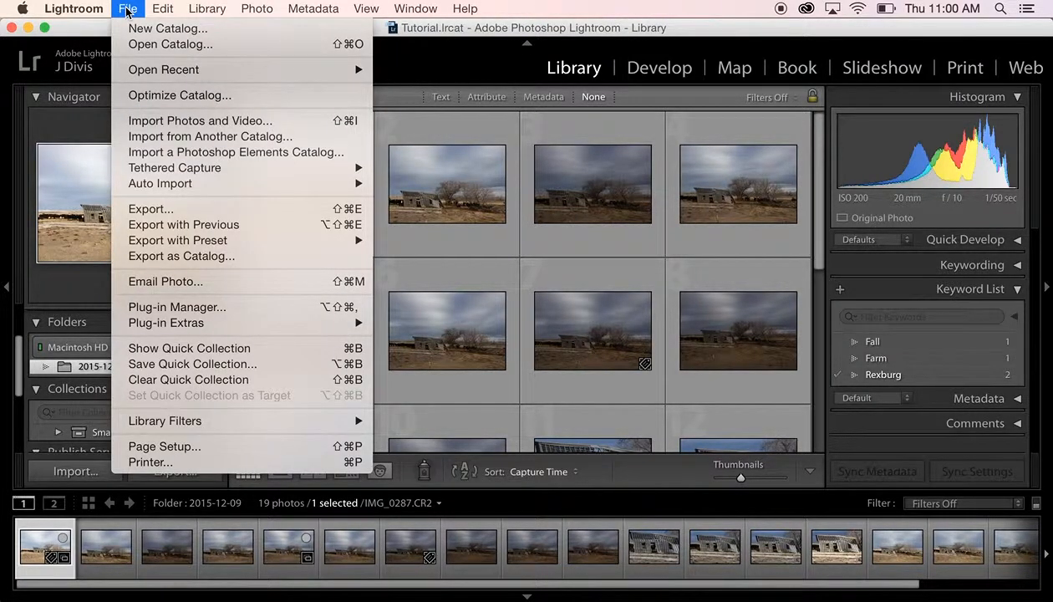
pyautogui.click(129, 27)
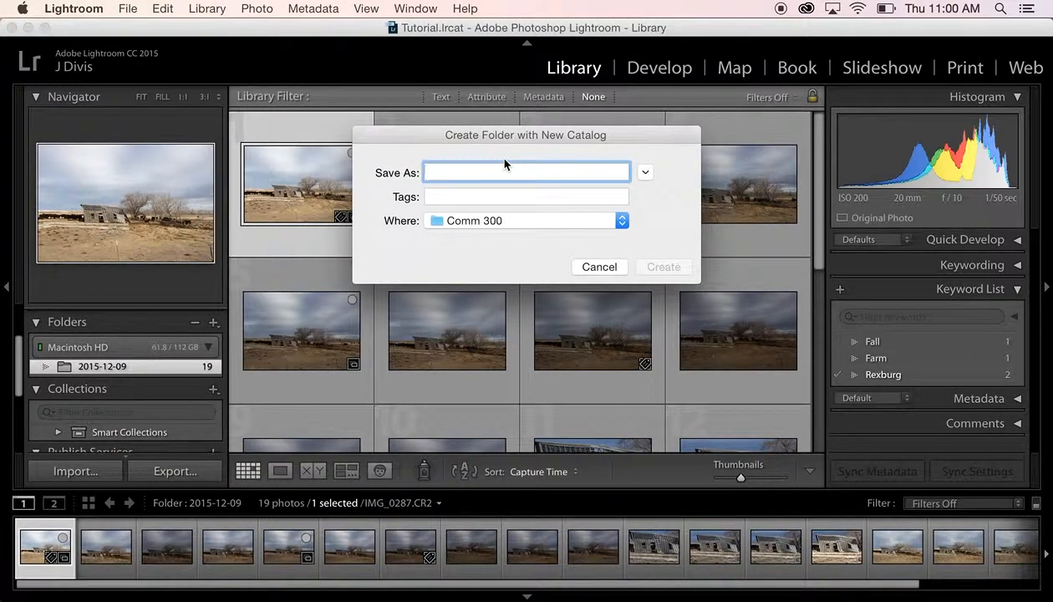
pyautogui.write('radom')
pyautogui.press('BackSpace')
pyautogui.press('BackSpace')
pyautogui.press('BackSpace')
pyautogui.press('BackSpace')
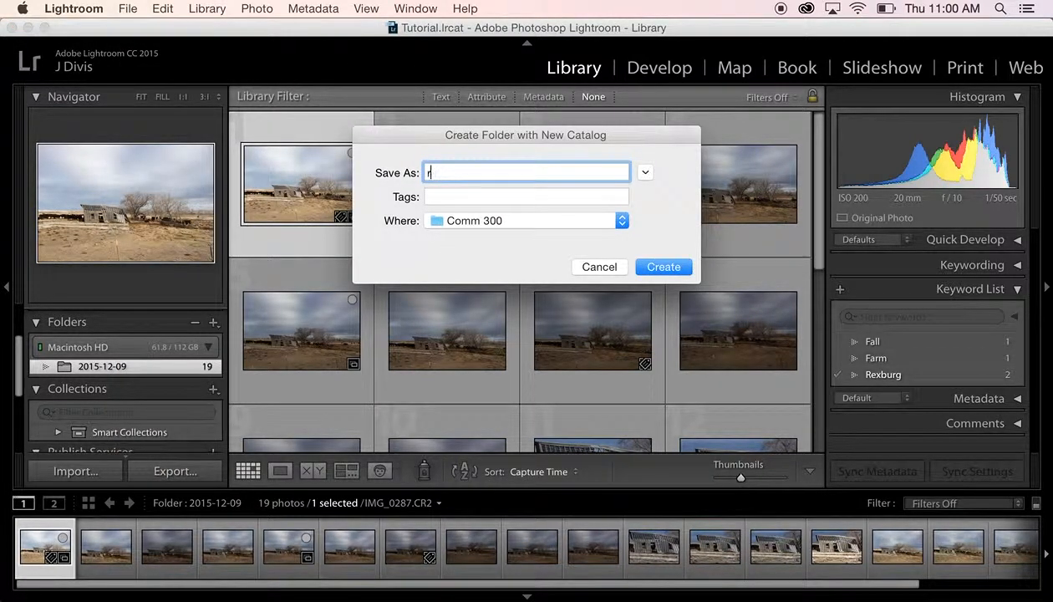
pyautogui.write('andom')
pyautogui.click(600, 267)
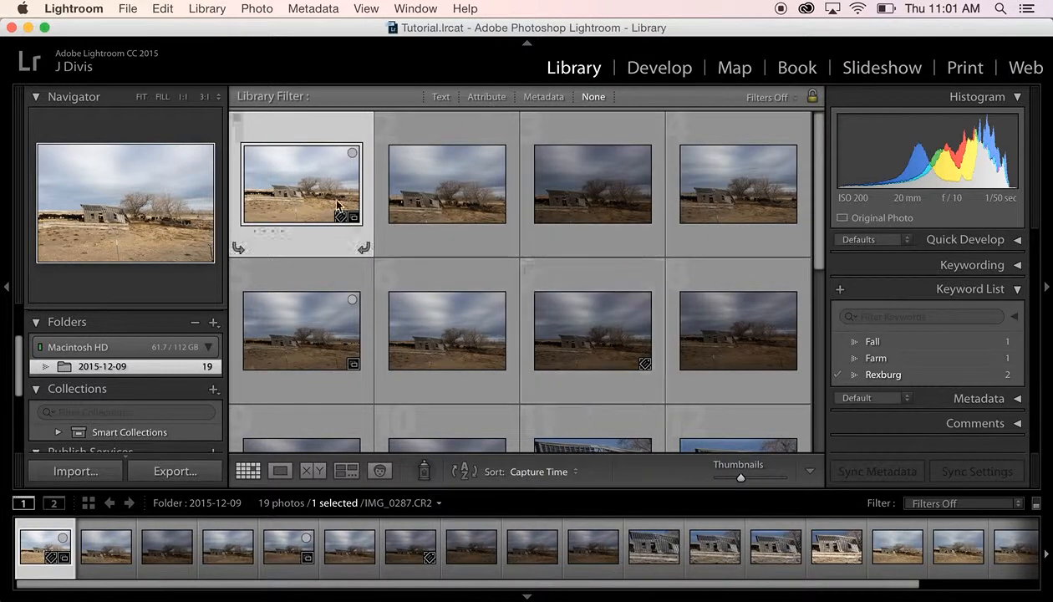
# Try to set up an import from subfolder2 of the 2015-12-12 folder, using Add and Standard previews
pyautogui.click(92, 473)
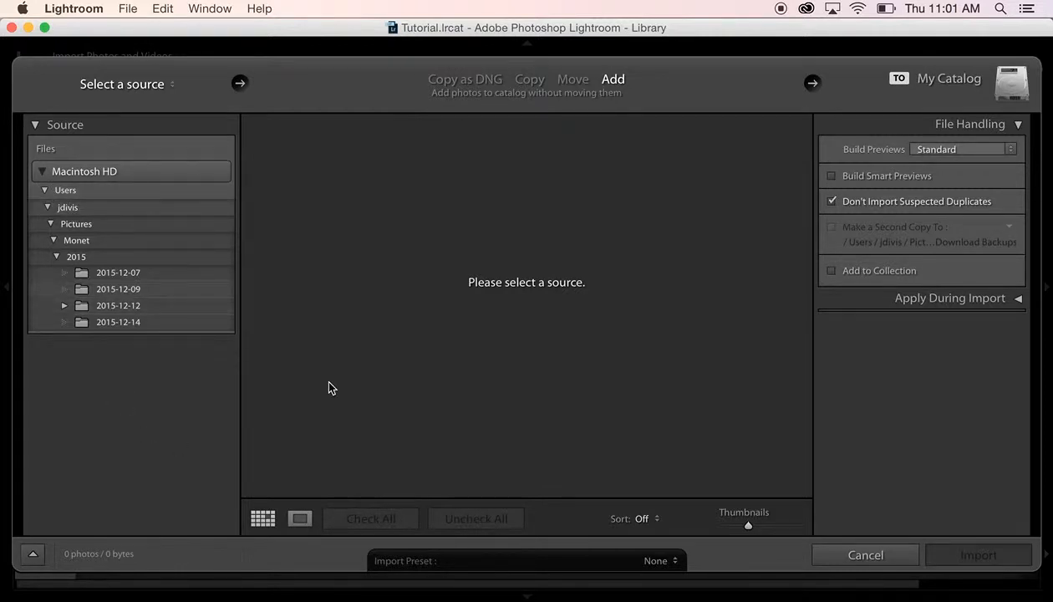
pyautogui.click(128, 307)
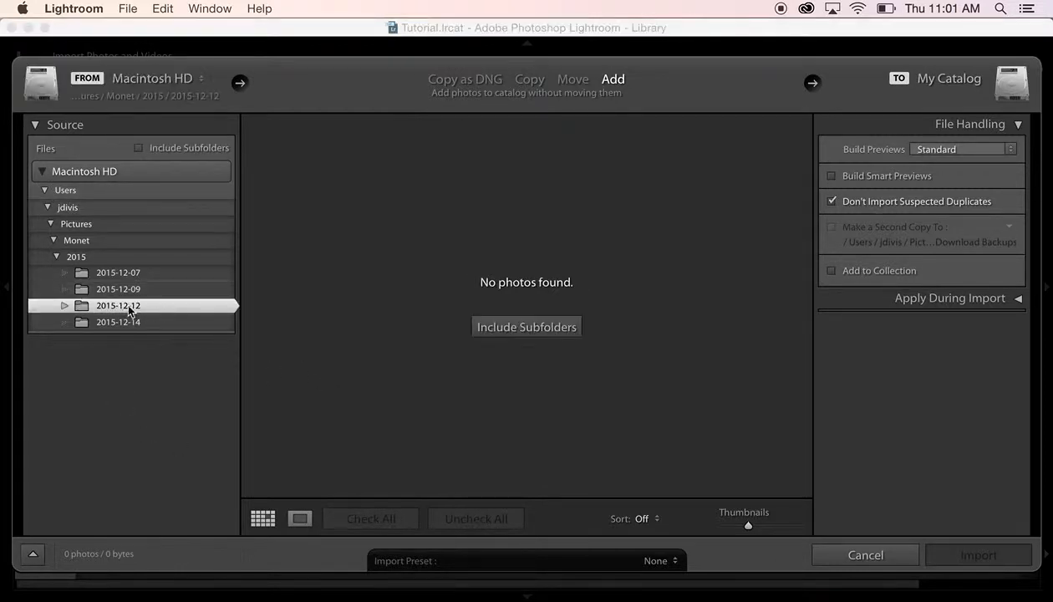
pyautogui.click(64, 305)
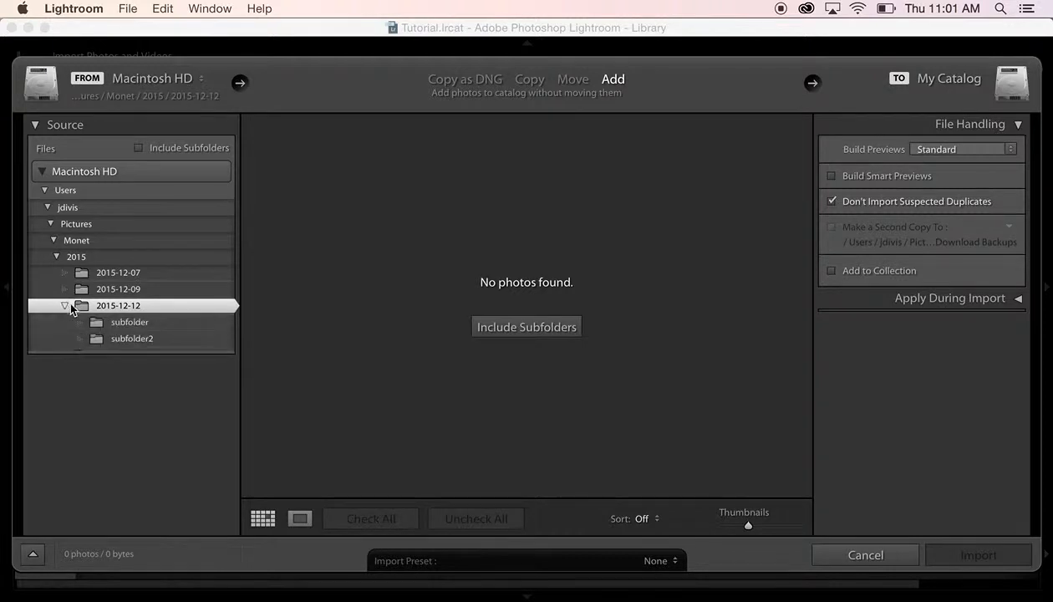
pyautogui.click(112, 339)
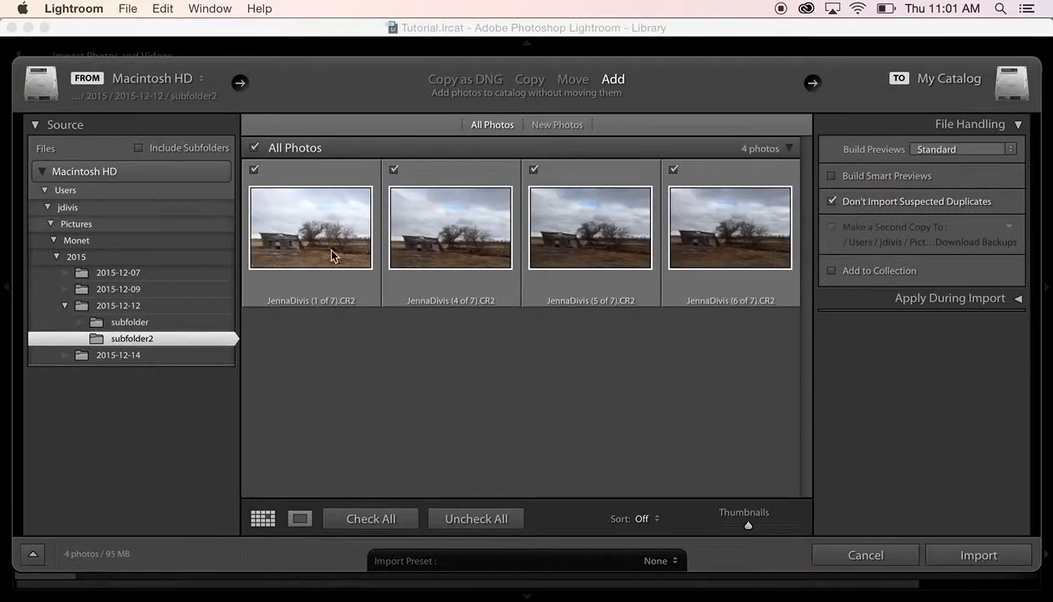
pyautogui.click(979, 149)
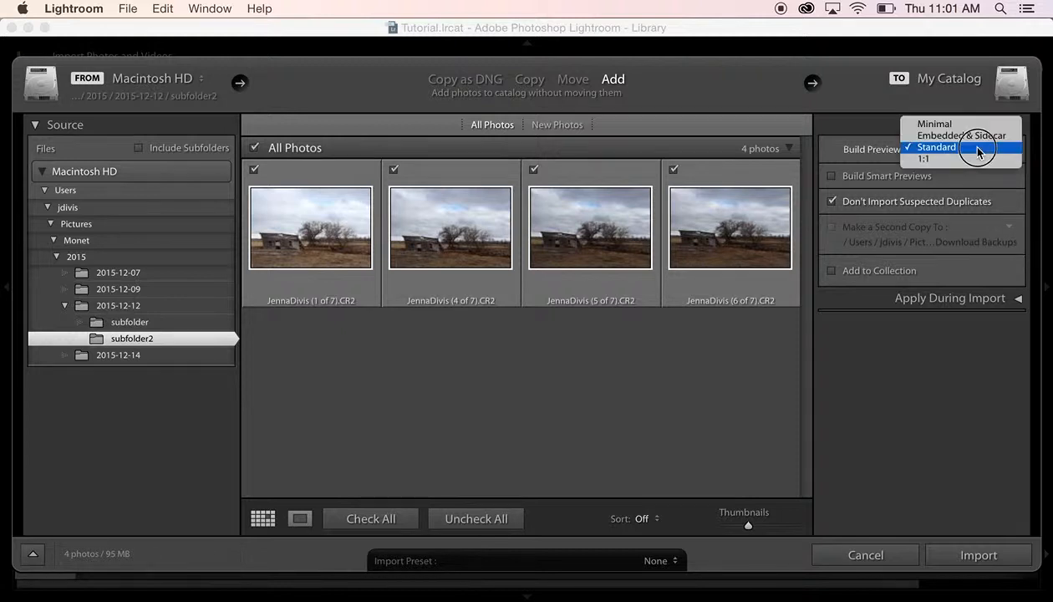
pyautogui.click(927, 149)
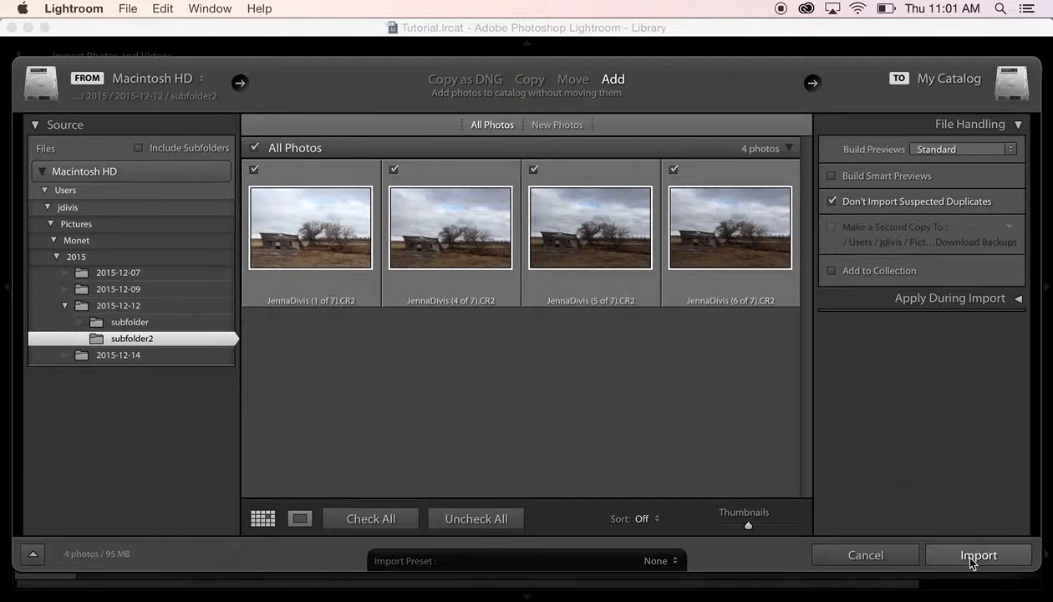
pyautogui.click(881, 553)
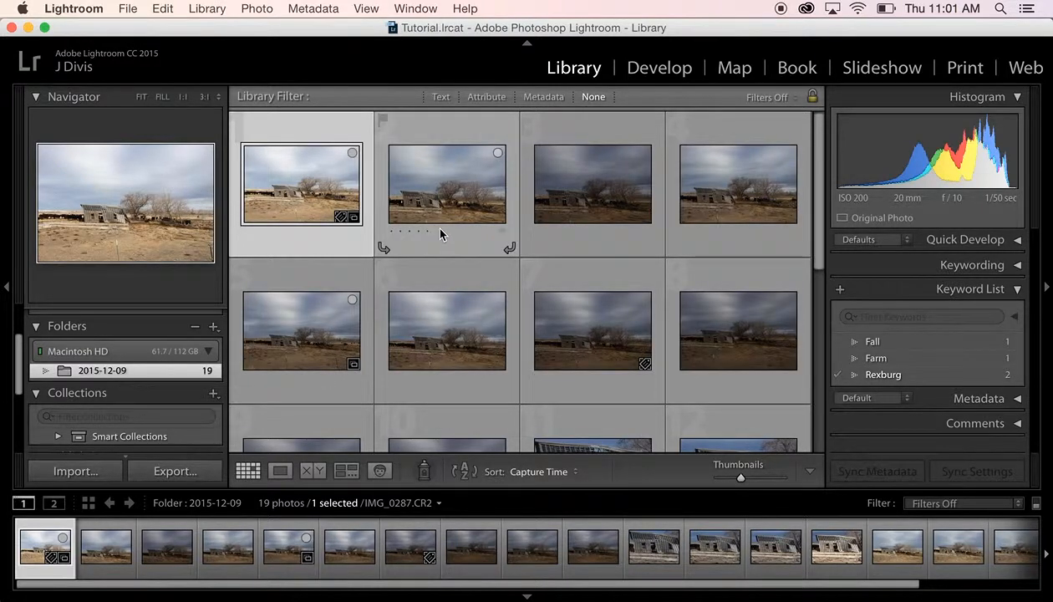
# Create a subfolder named close-up inside 2015-12-09 that includes the four consecutive close-up barn photos starting with IMG_0321.CR2
pyautogui.scroll(-2, 440, 234)
pyautogui.scroll(-3, 440, 234)
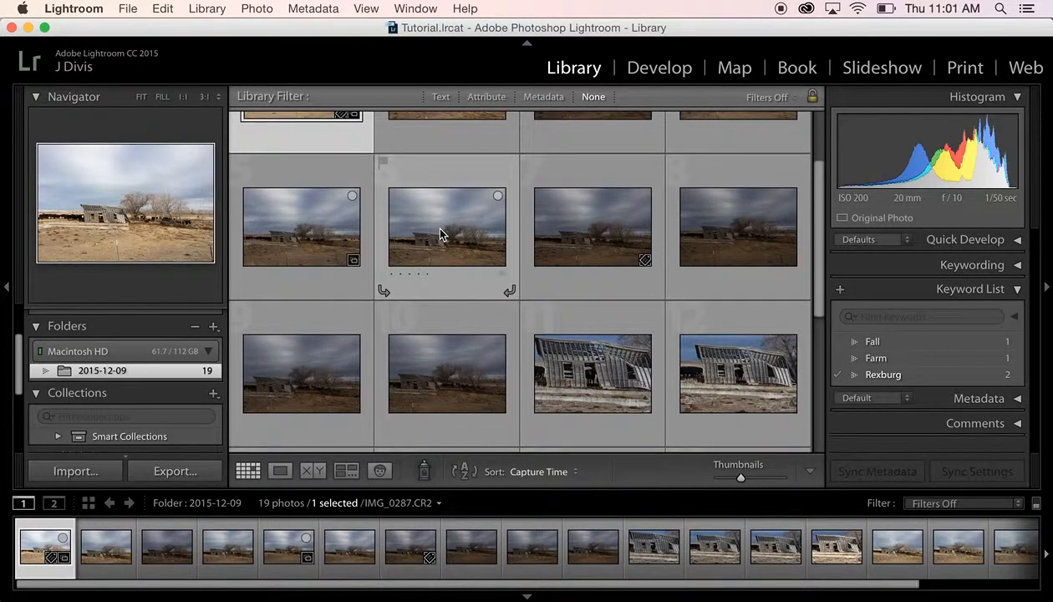
pyautogui.scroll(-8, 440, 234)
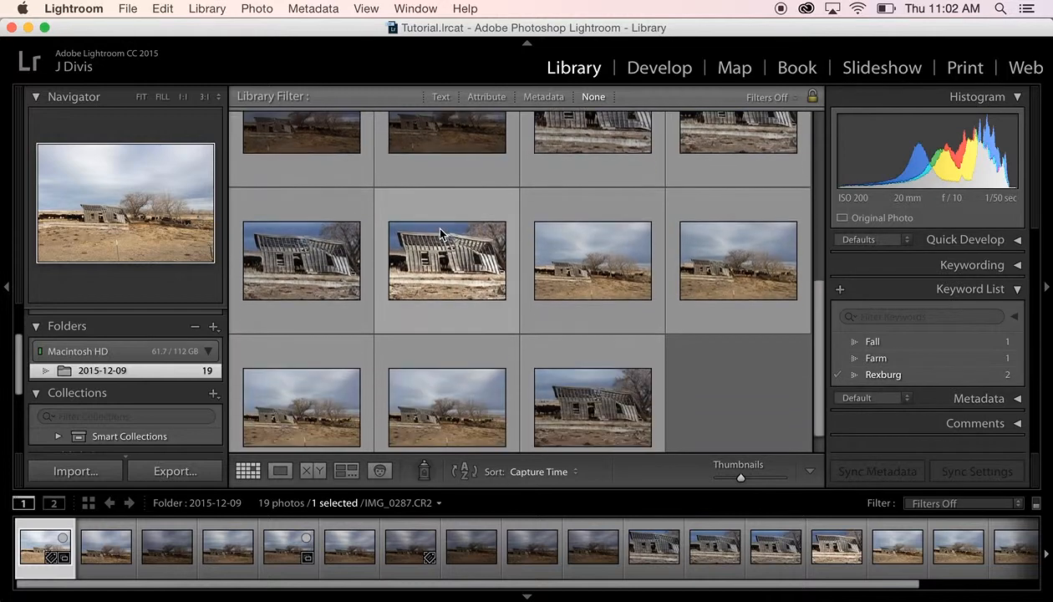
pyautogui.scroll(3, 440, 232)
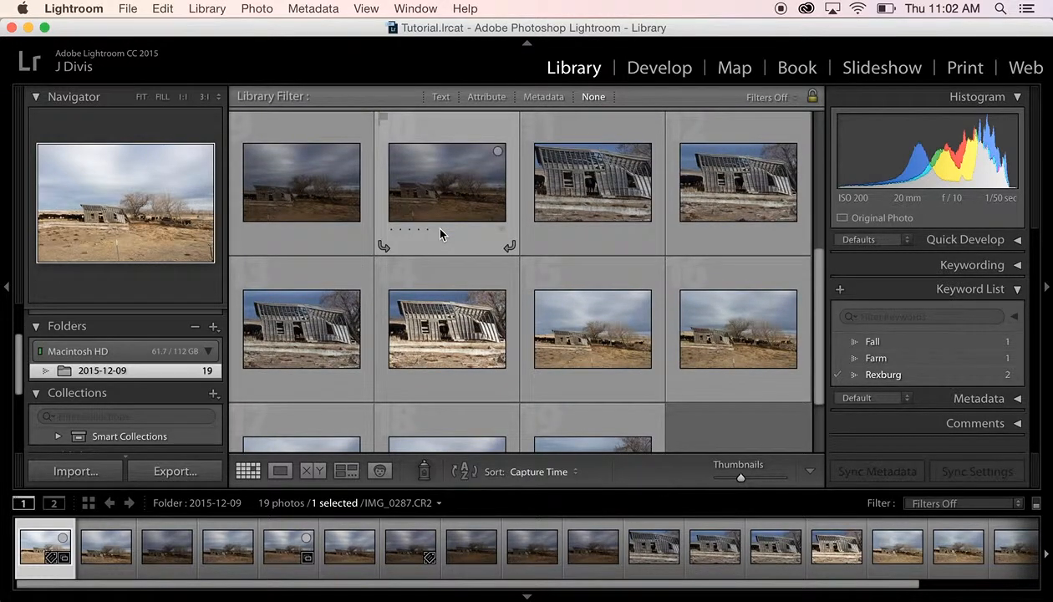
pyautogui.click(602, 182)
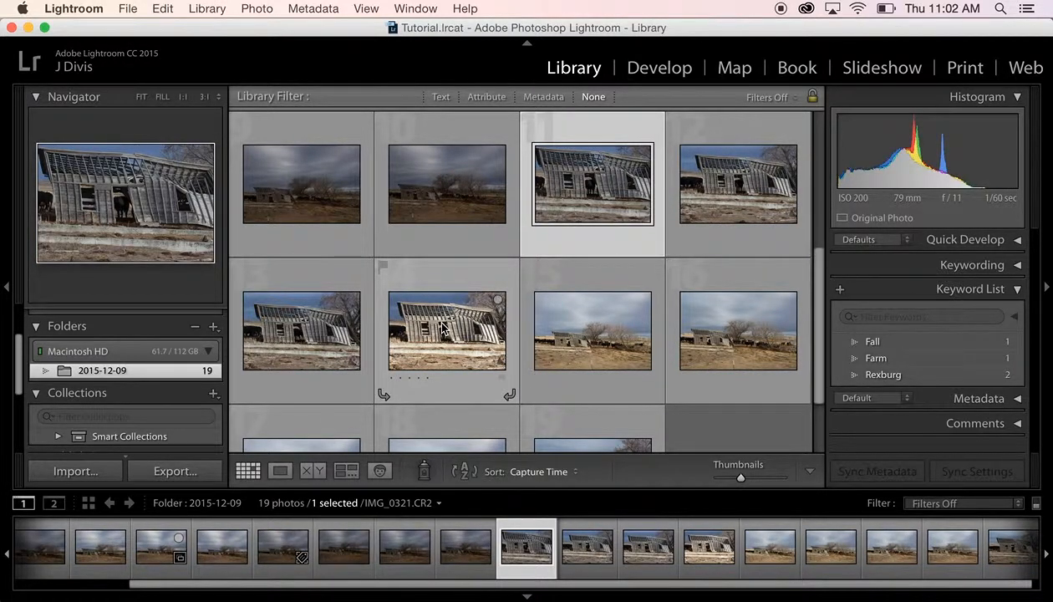
pyautogui.keyDown('shift'); pyautogui.click(443, 329); pyautogui.keyUp('shift')
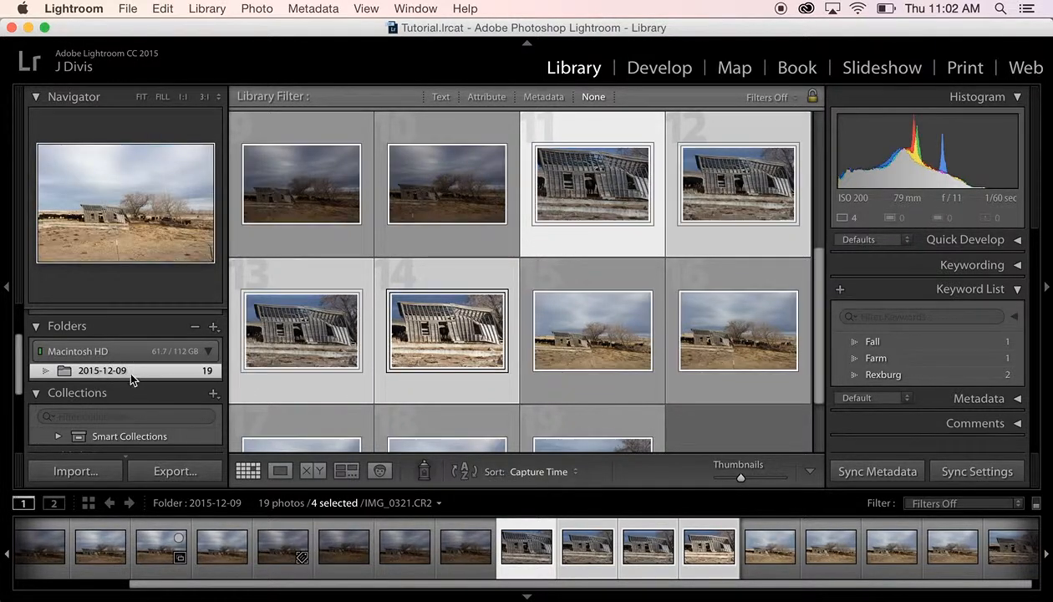
pyautogui.click(214, 331)
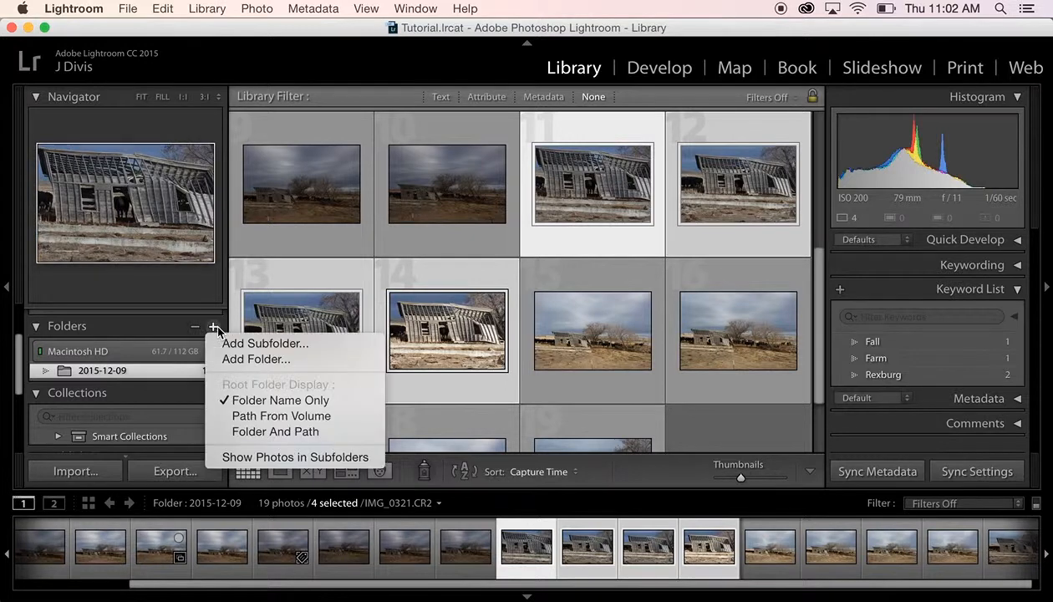
pyautogui.click(235, 342)
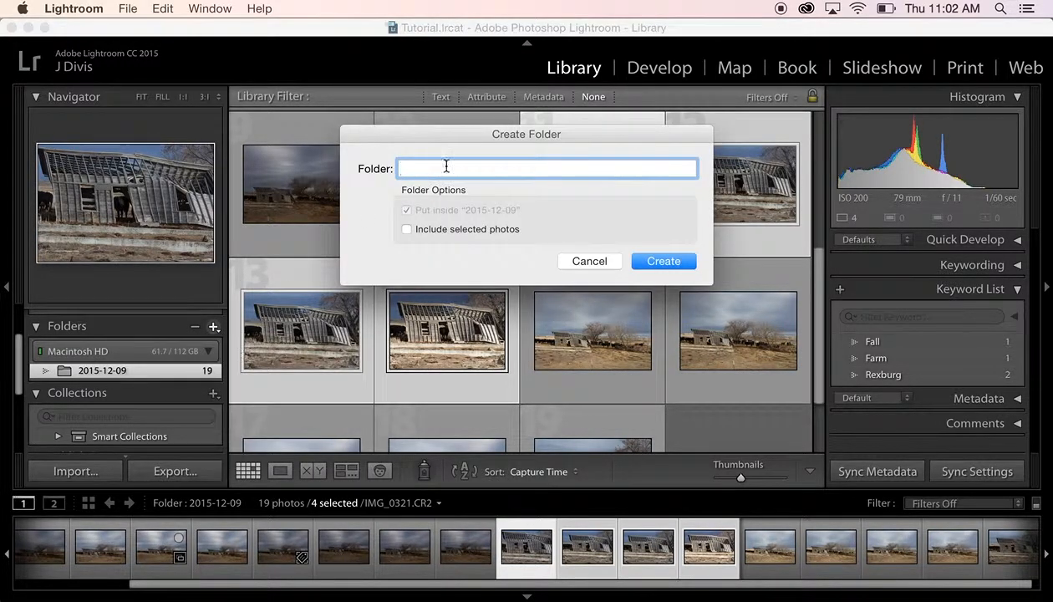
pyautogui.write('close-up')
pyautogui.click(407, 230)
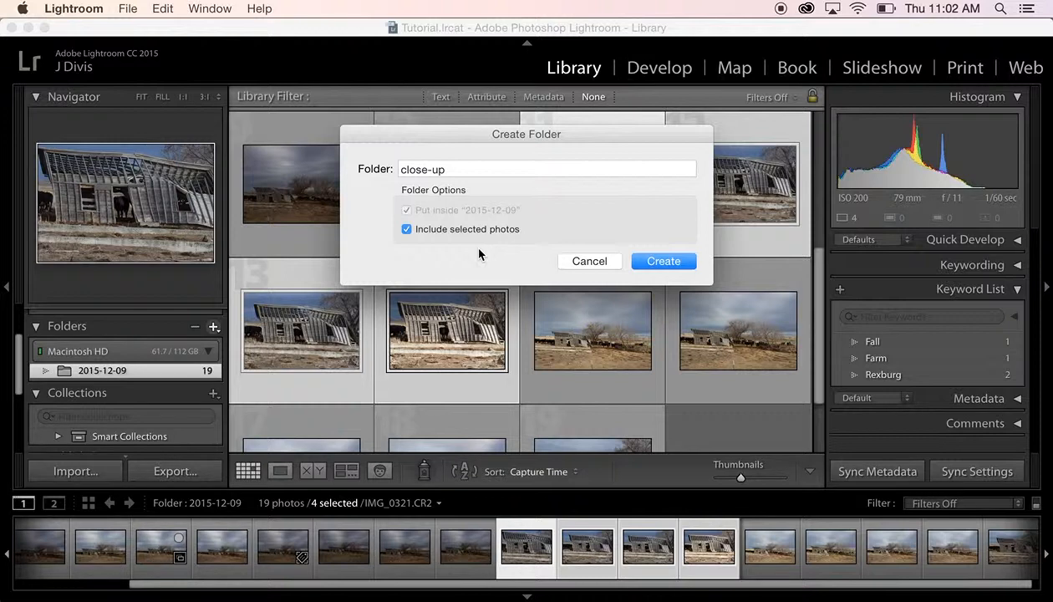
pyautogui.click(664, 262)
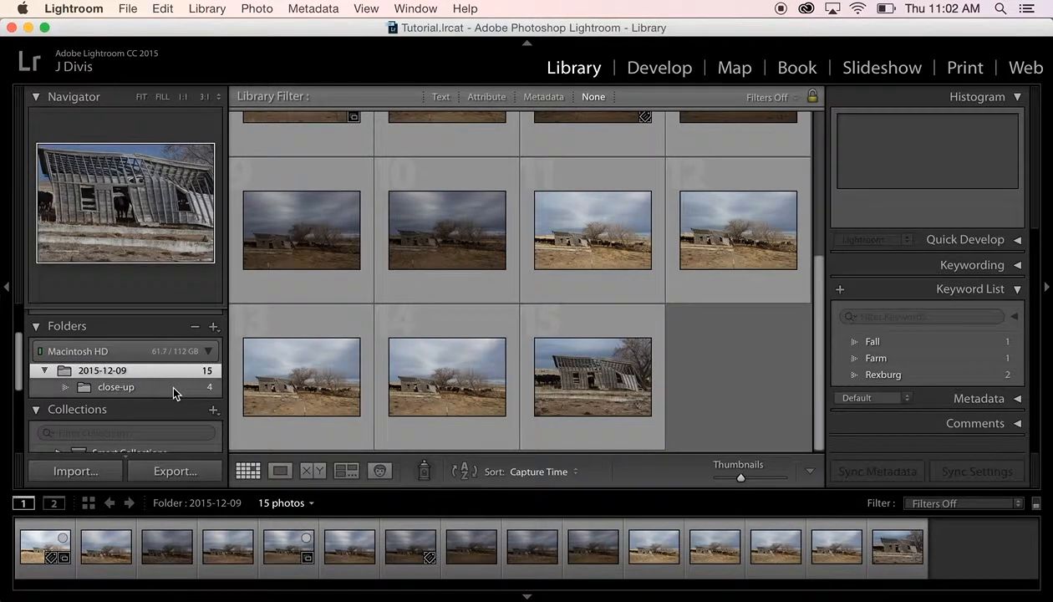
# Compare the photos in the close-up subfolder with those in its parent folder 2015-12-09
pyautogui.click(171, 382)
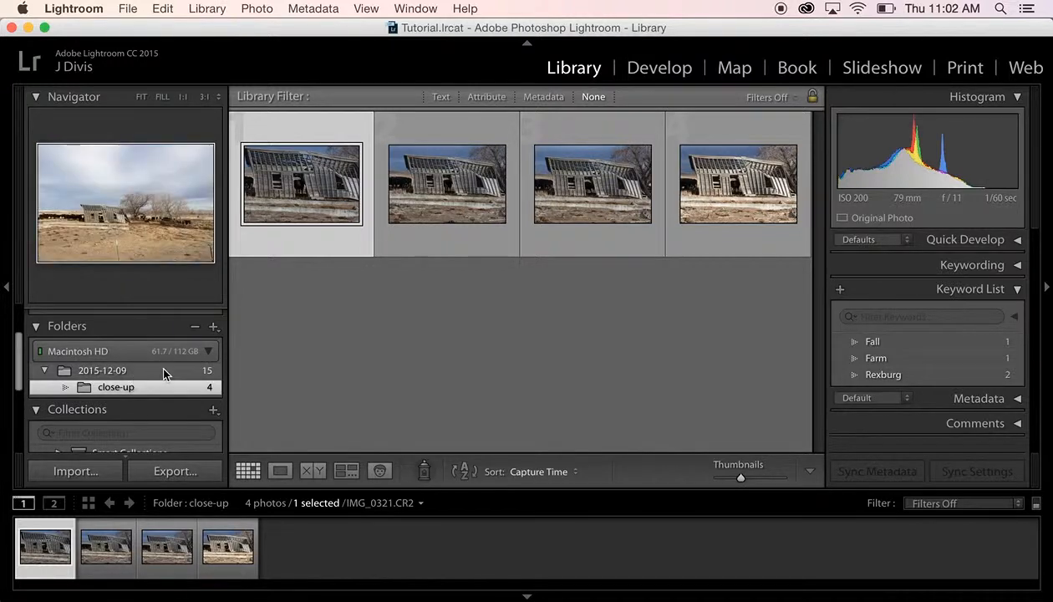
pyautogui.click(189, 369)
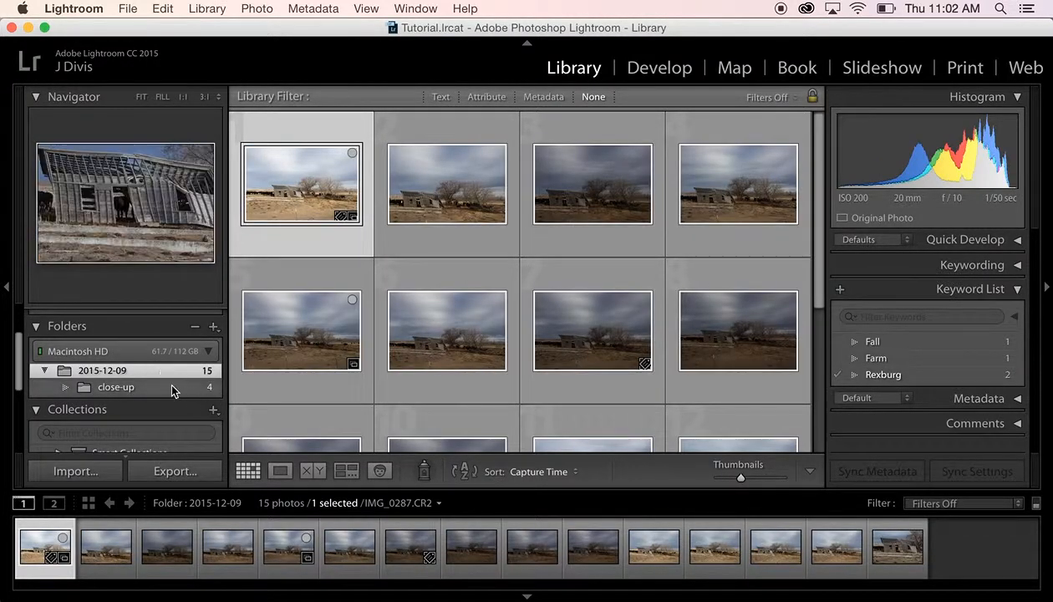
pyautogui.scroll(-5, 426, 329)
pyautogui.scroll(5, 418, 318)
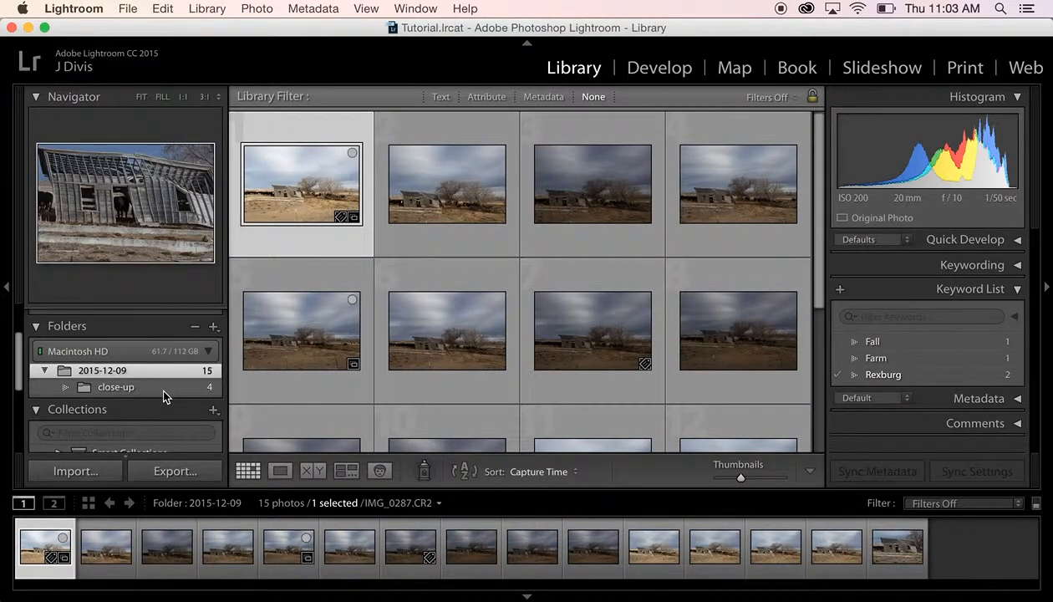
# Turn on Show Photos in Subfolders for the folder list and turn it off again
pyautogui.click(213, 326)
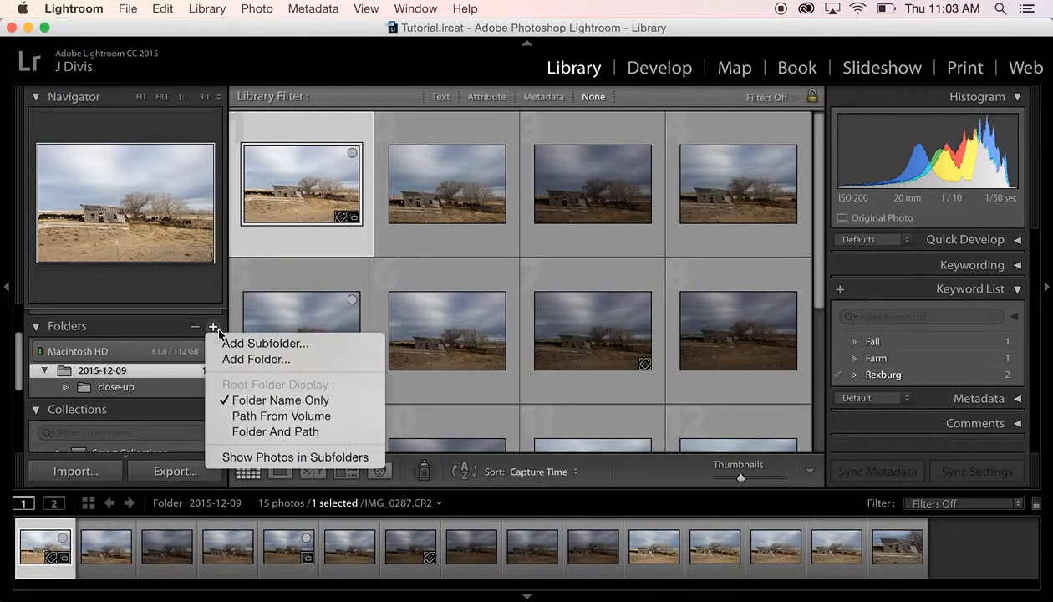
pyautogui.click(252, 460)
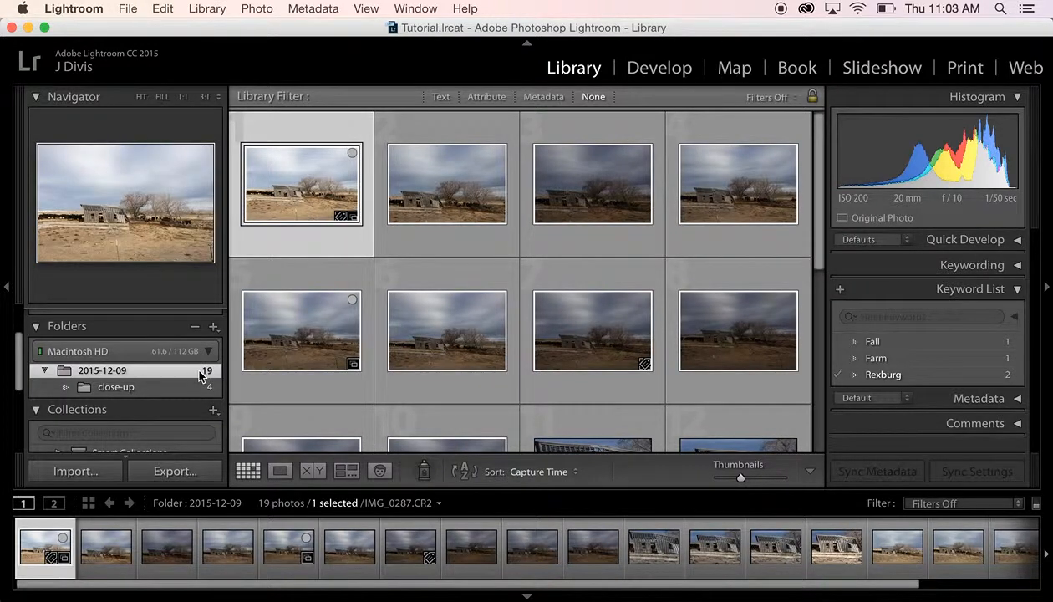
pyautogui.click(214, 326)
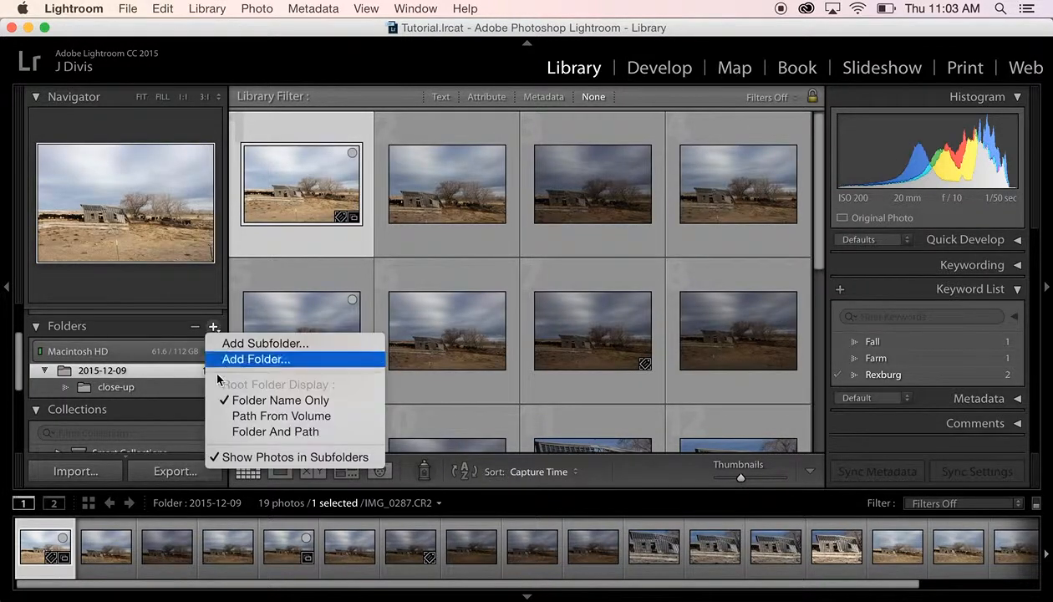
pyautogui.click(251, 457)
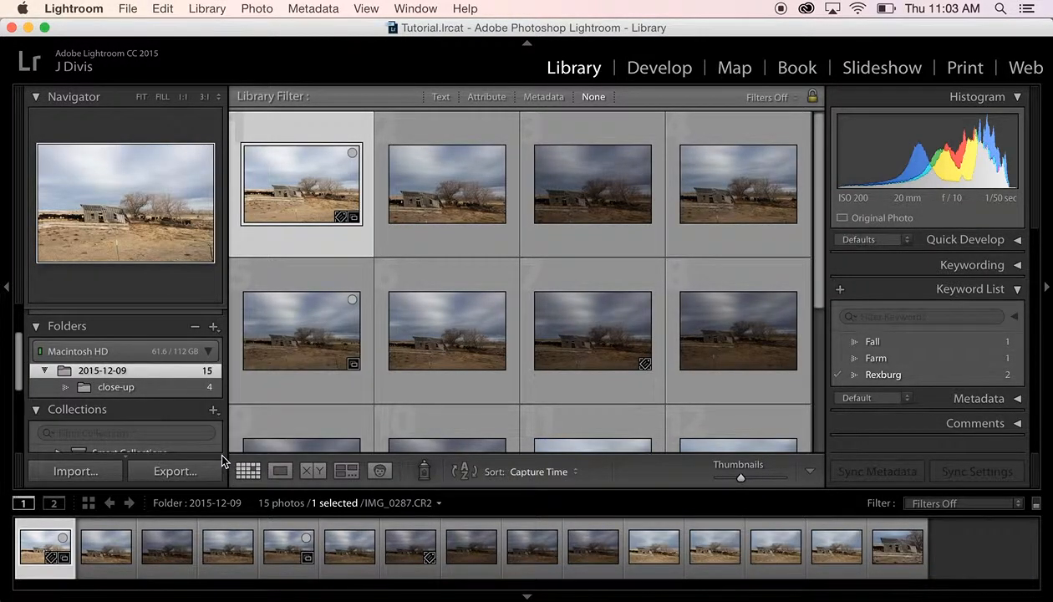
pyautogui.scroll(1, 175, 380)
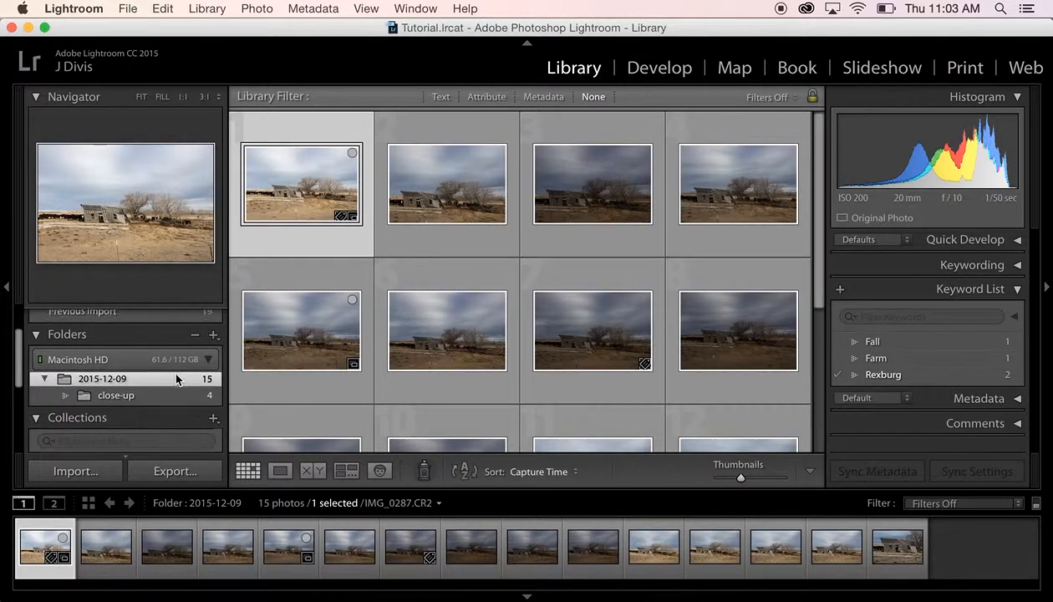
# Add the keyword Rexburg to the third photo in the grid, IMG_0291.CR2
pyautogui.click(1018, 264)
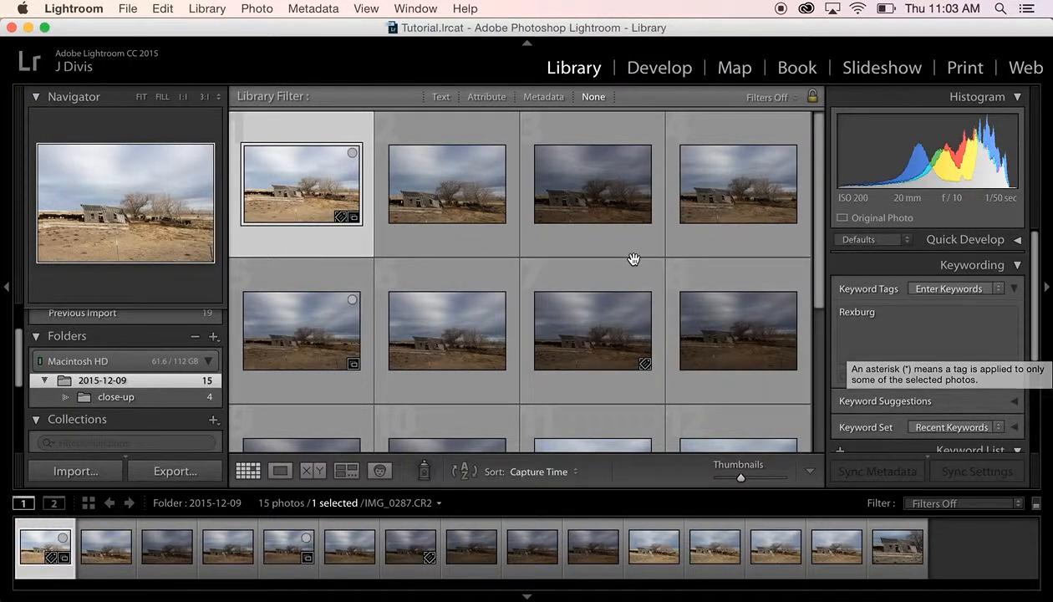
pyautogui.click(597, 244)
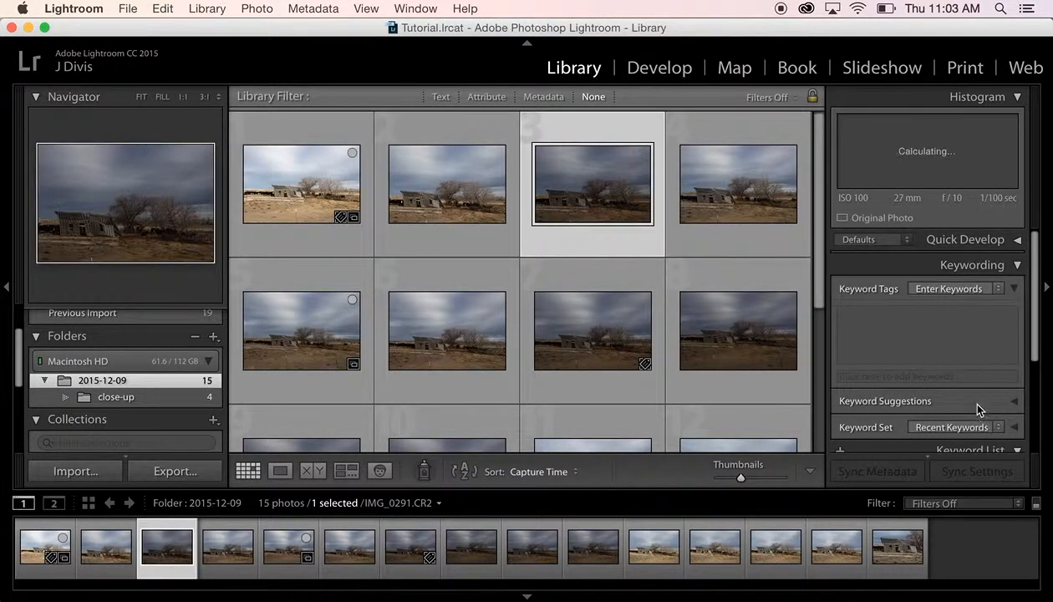
pyautogui.click(917, 326)
pyautogui.write('Rexburg')
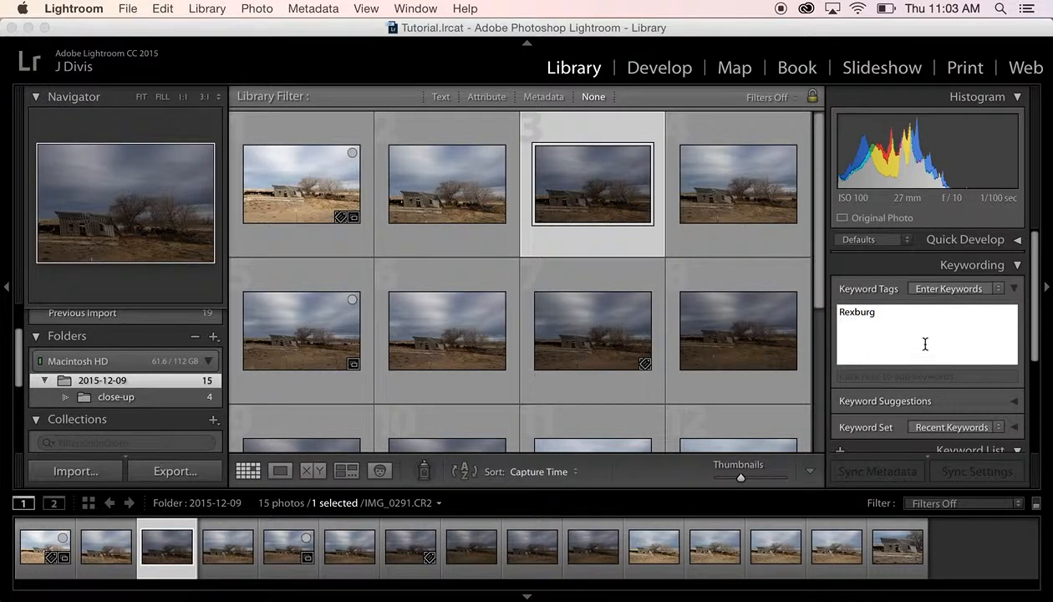
pyautogui.press('Return')
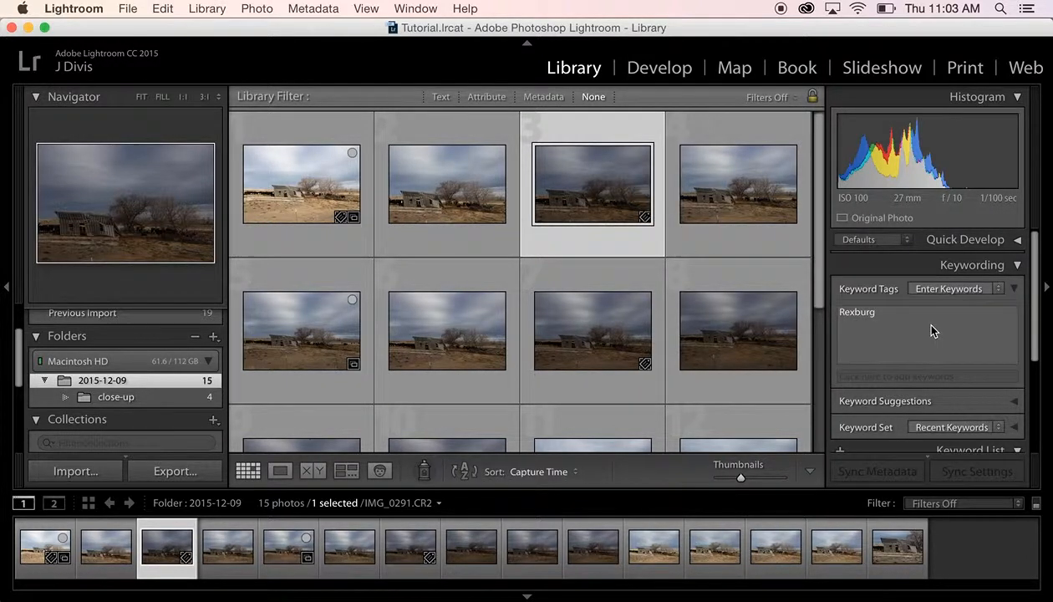
# Collapse the Keywording section and select the Rexburg keyword in the keyword list
pyautogui.click(1017, 265)
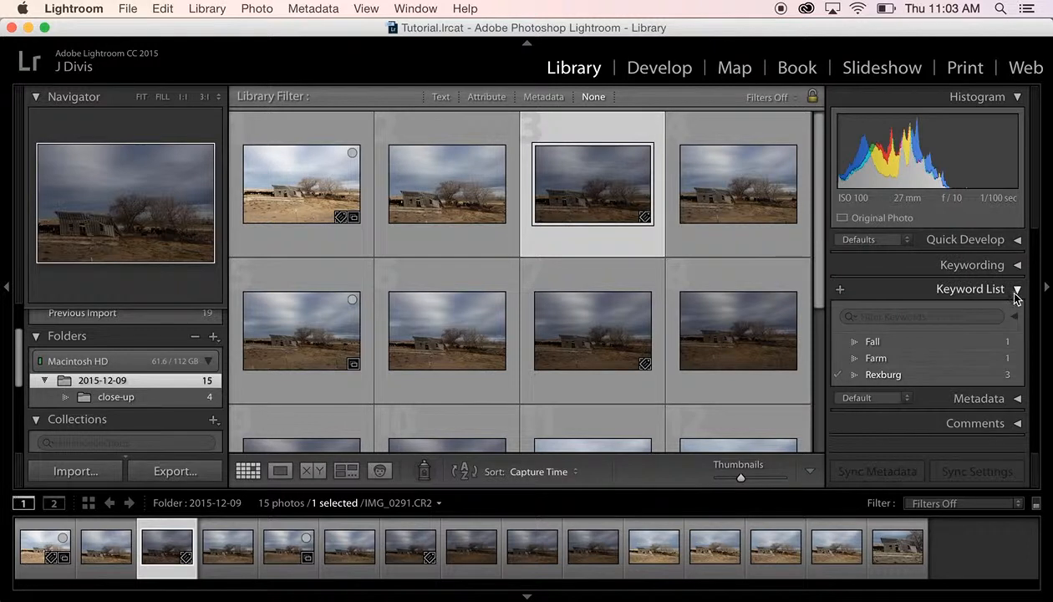
pyautogui.click(881, 379)
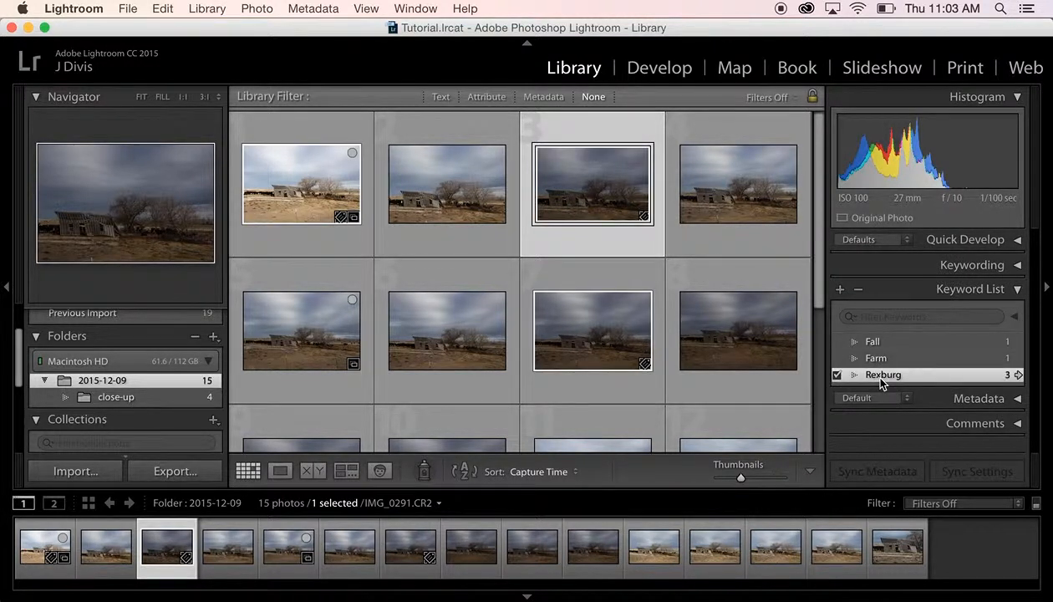